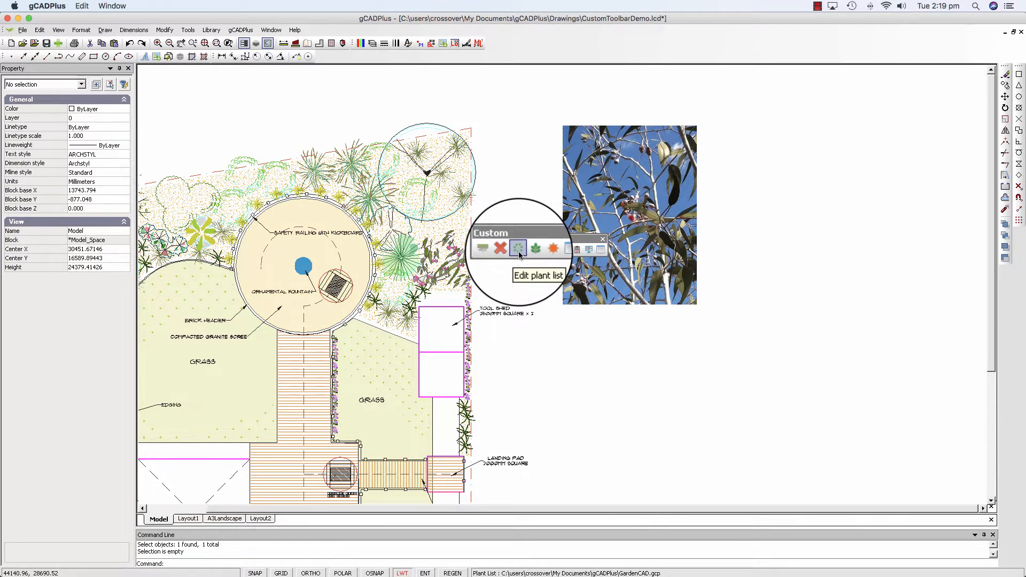
Open the plant list for editing to review its records, and close it without changes.
left_click(519, 254)
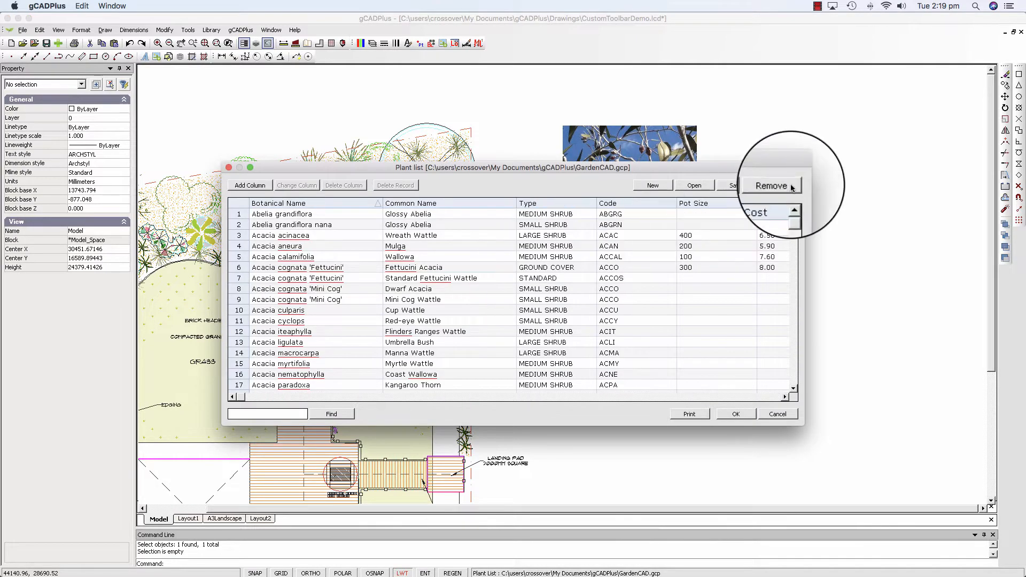
left_click(774, 416)
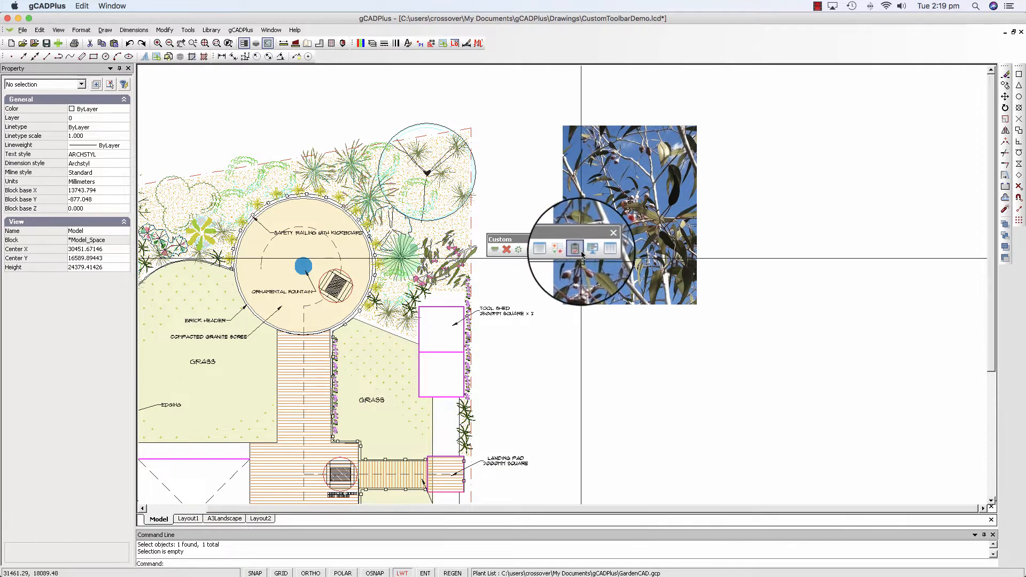
Insert a plant schedule table in the empty area below the photo, using the default text height of 150.
left_click(578, 254)
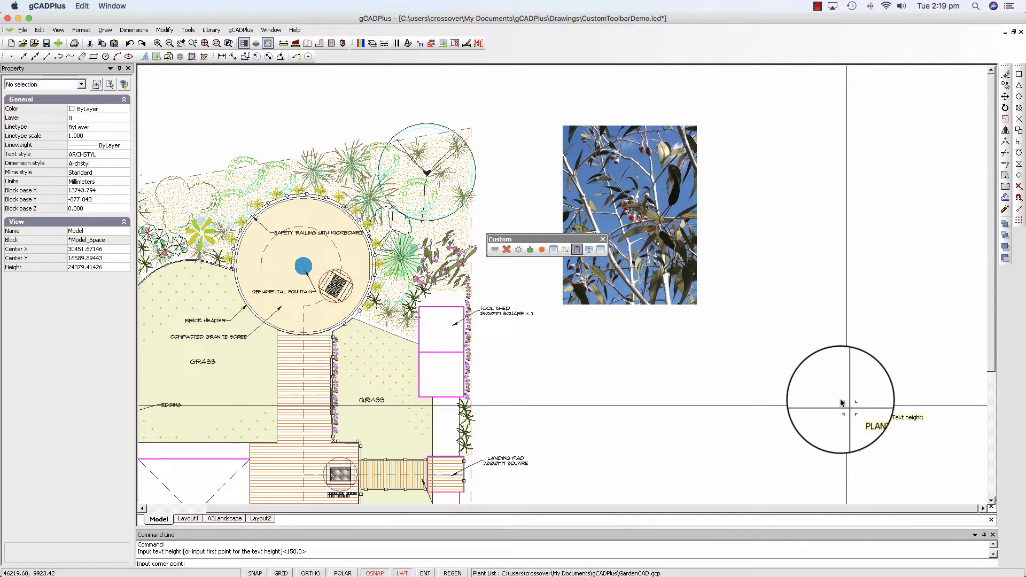
left_click(613, 320)
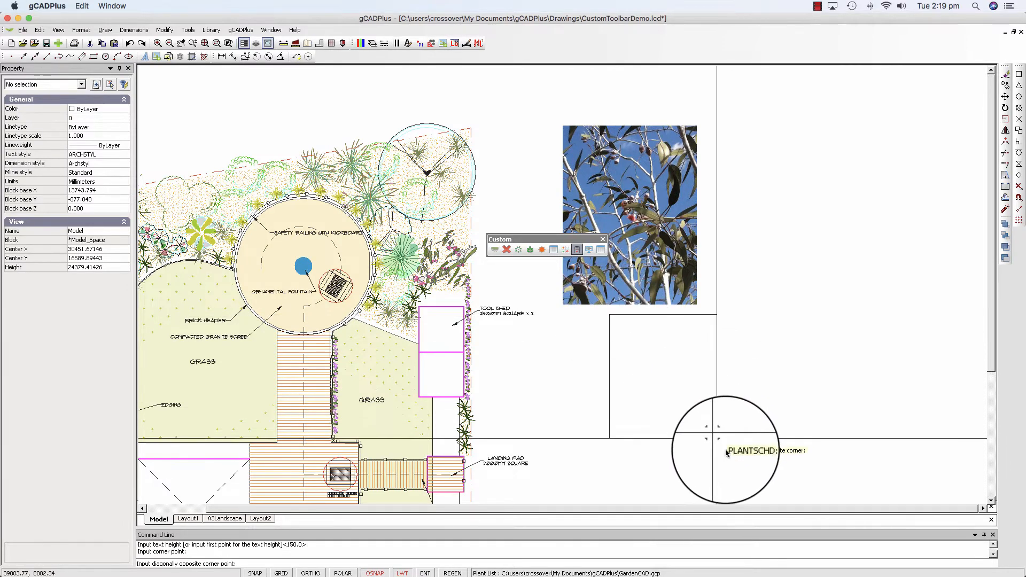
left_click(738, 479)
scroll(695, 390, "up", 4)
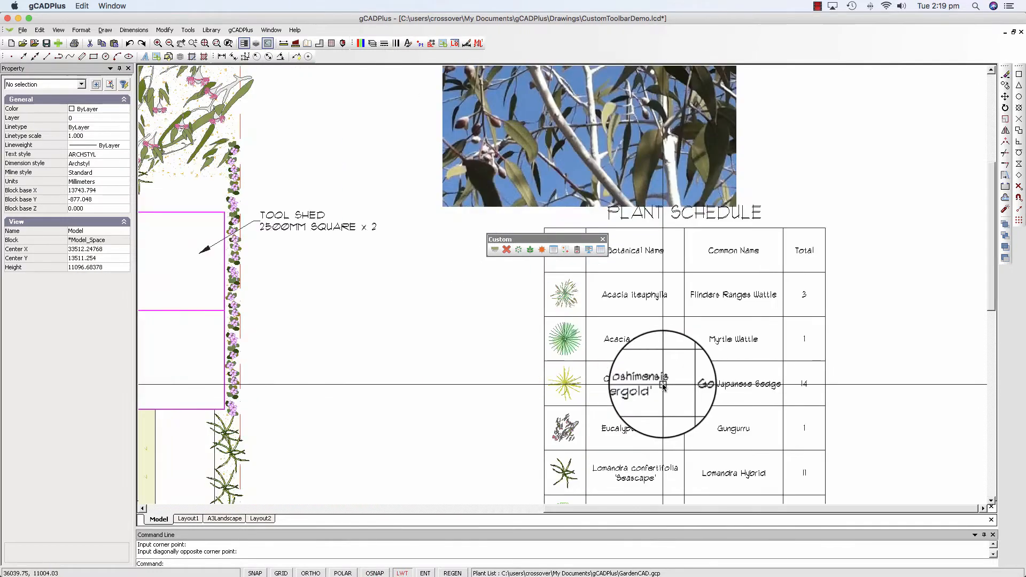
scroll(676, 356, "down", 3)
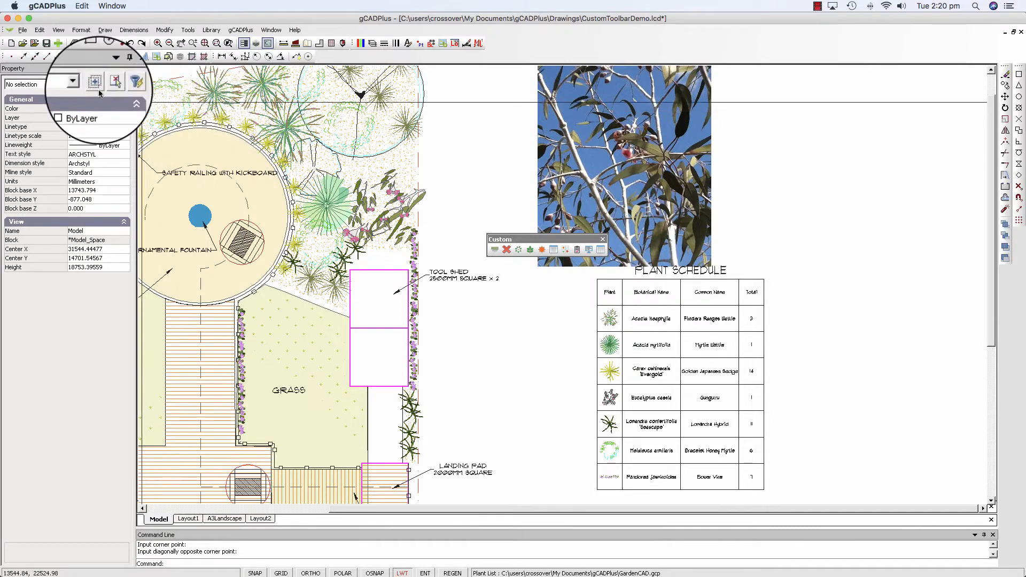
Open the toolbar customization and remove all tools from the Custom Toolbar.
left_click(56, 31)
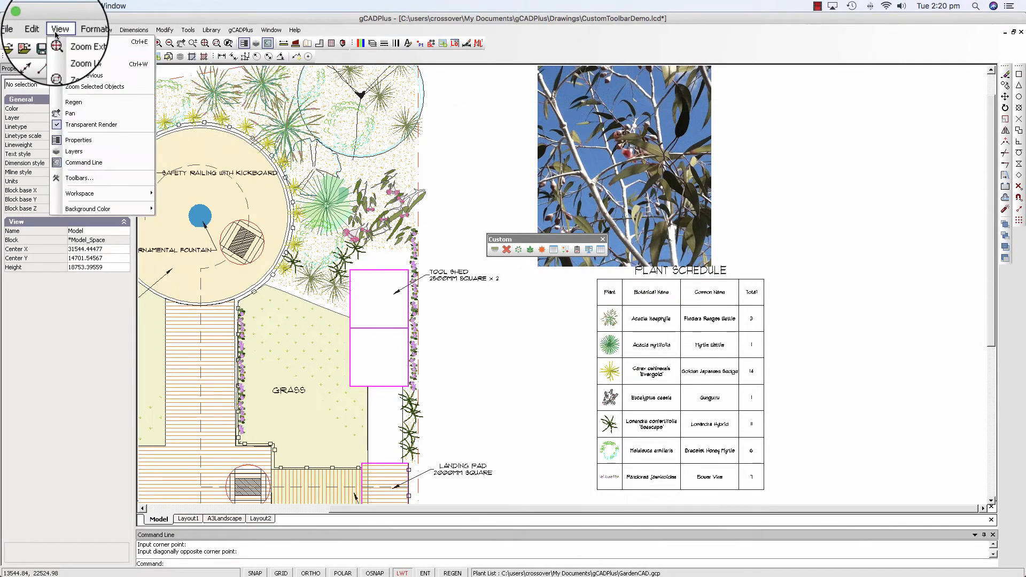
left_click(76, 179)
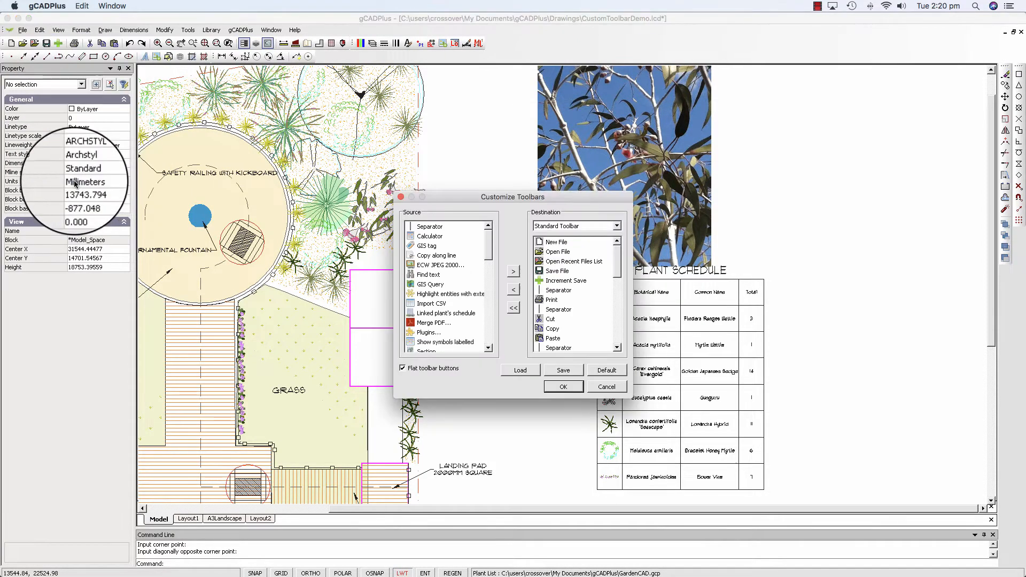
left_click(618, 226)
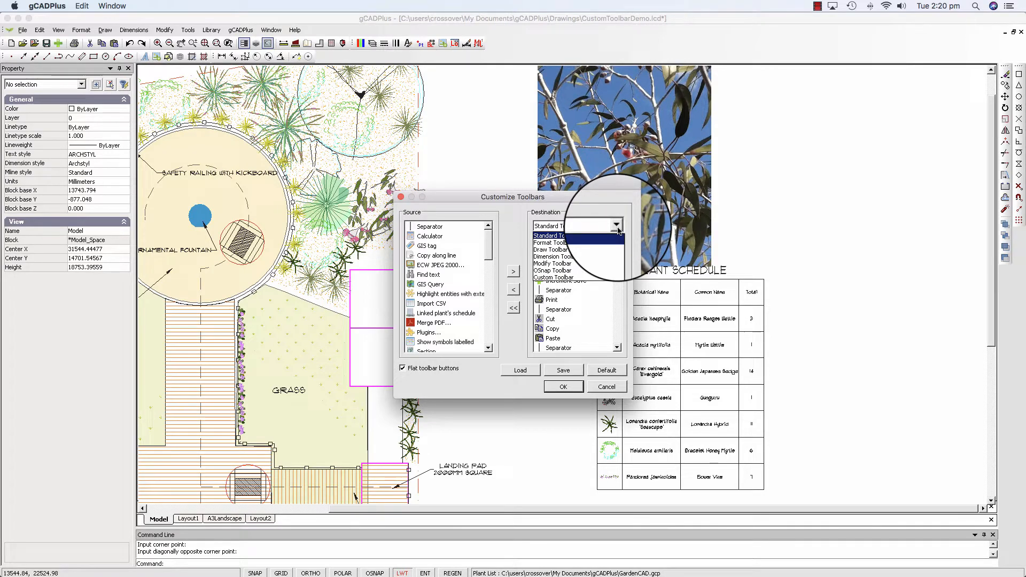
left_click(569, 279)
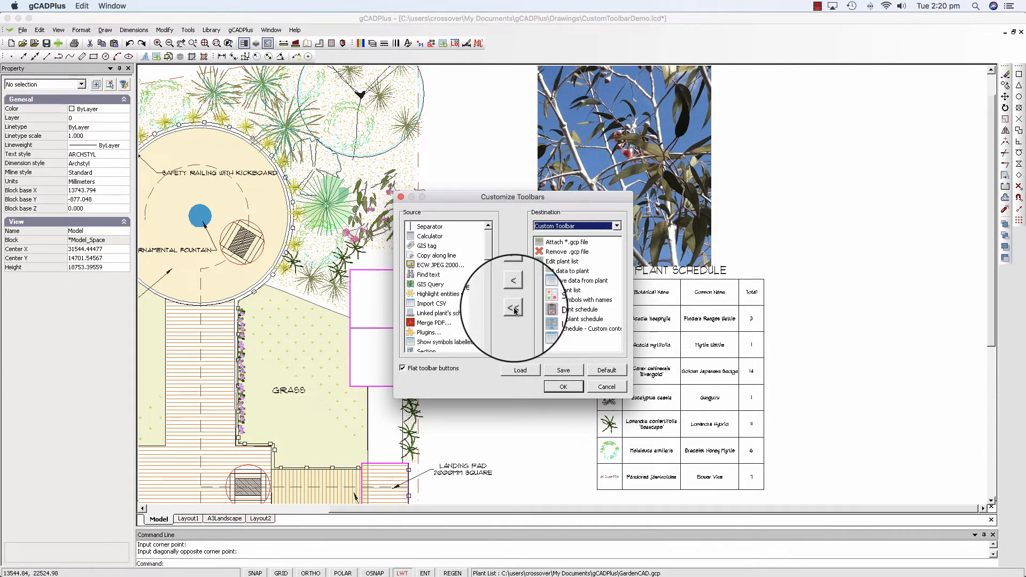
left_click(515, 311)
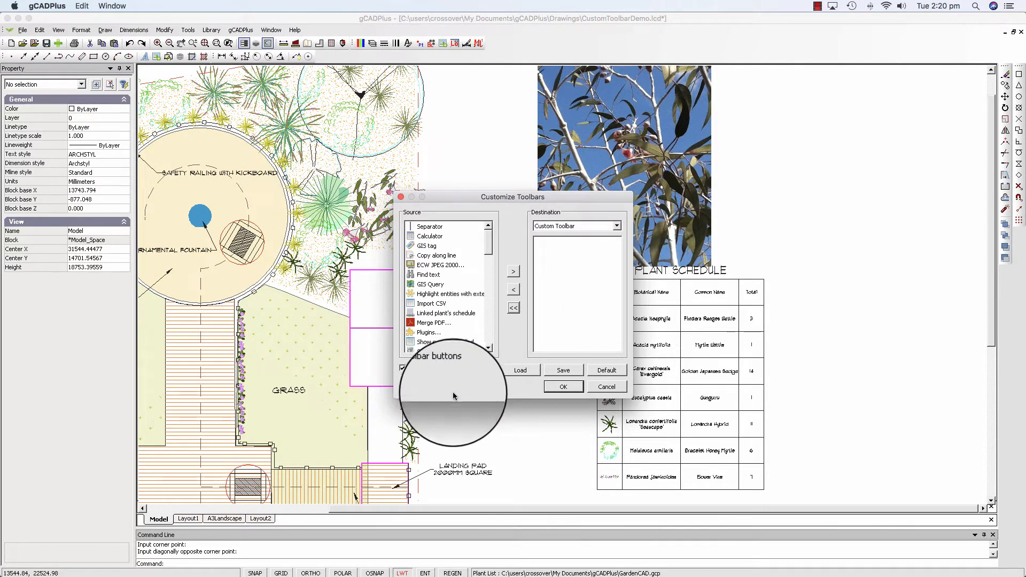
Load the toolbar configuration file MyTools.tbc and show the tools it assigns to the Custom Toolbar.
left_click(518, 369)
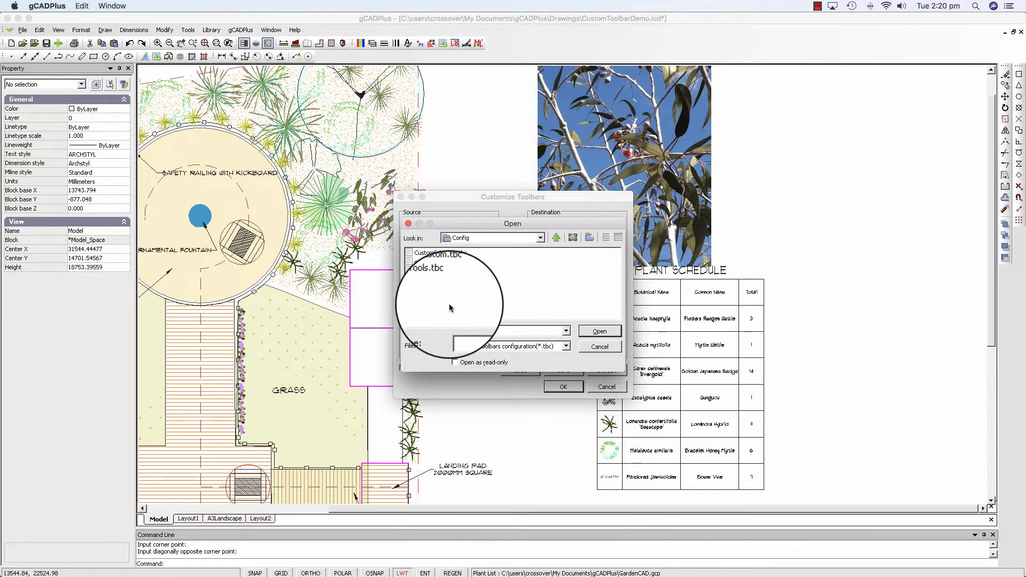
left_click(429, 280)
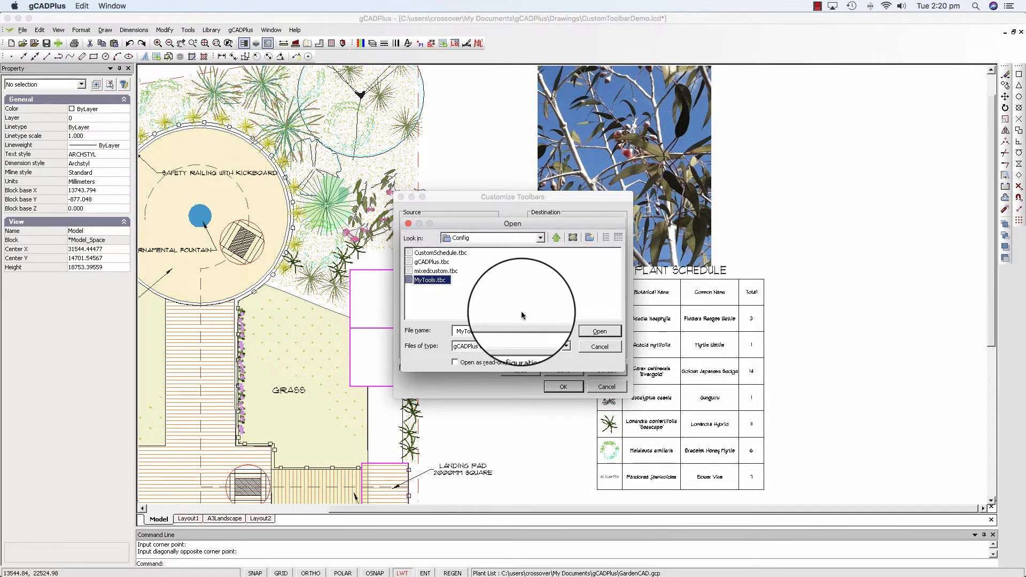
left_click(599, 331)
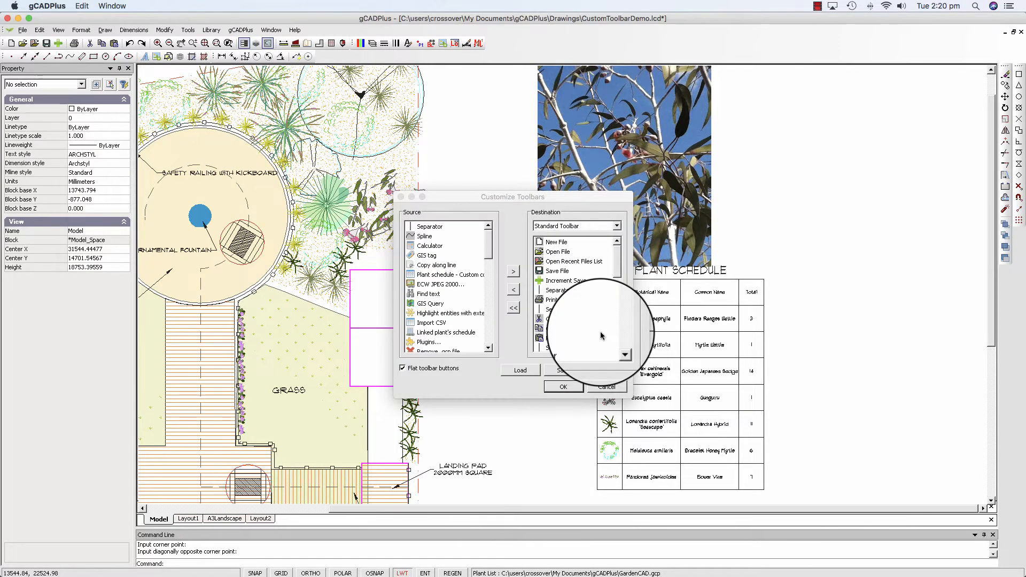
left_click(610, 225)
left_click(573, 280)
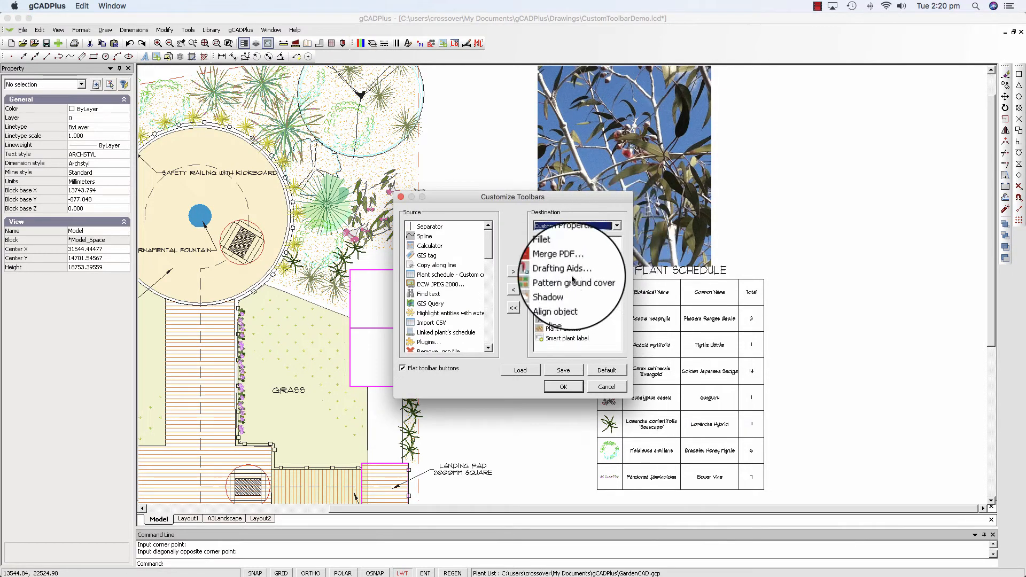
Reload the MyTools.tbc configuration and apply it to the toolbars.
left_click(523, 372)
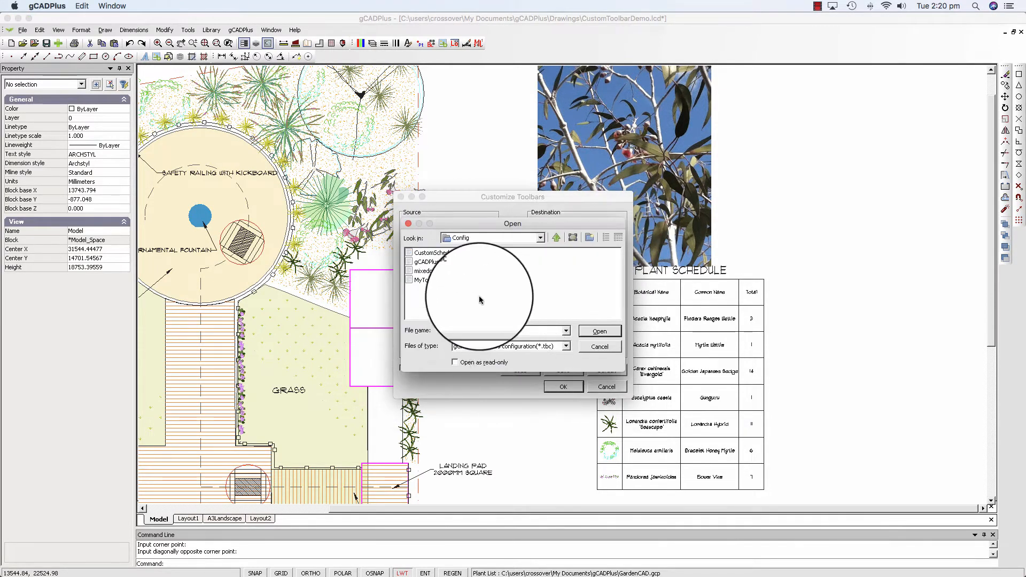
left_click(430, 280)
left_click(595, 334)
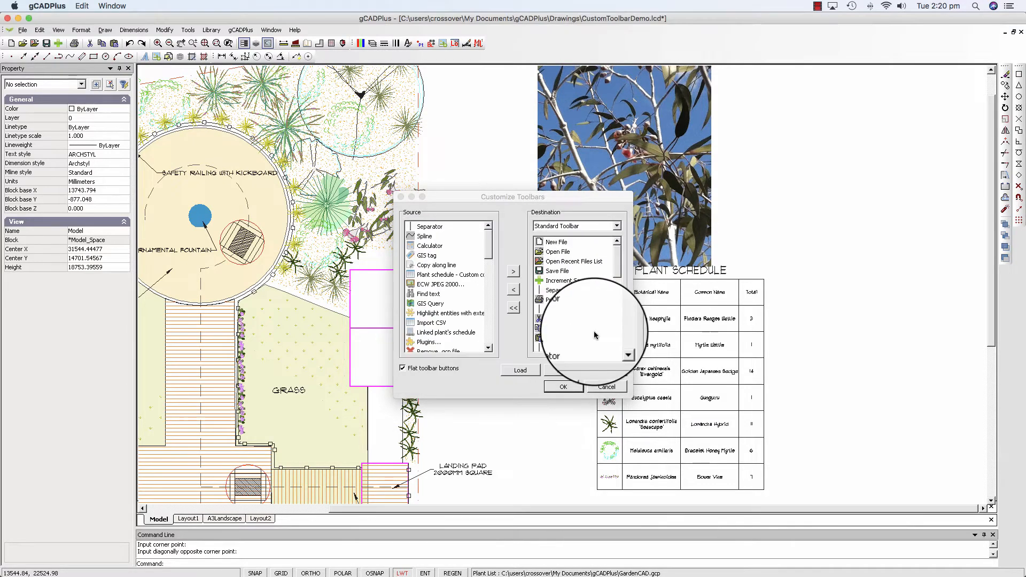
left_click(568, 388)
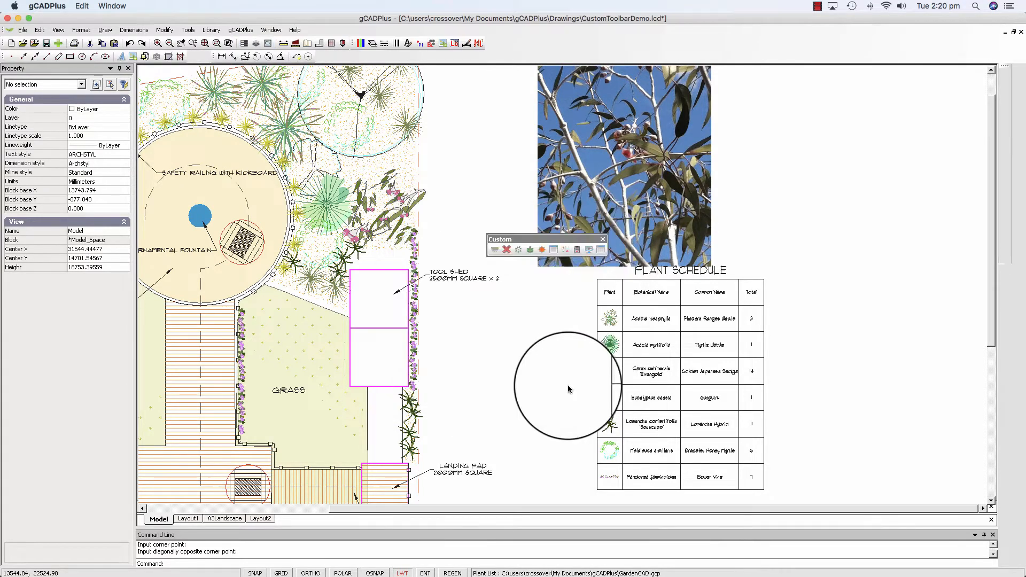
Move the floating Custom toolbar below the tool shed label and view its Drafting Aids settings without changing them.
left_click_drag(518, 240, 493, 313)
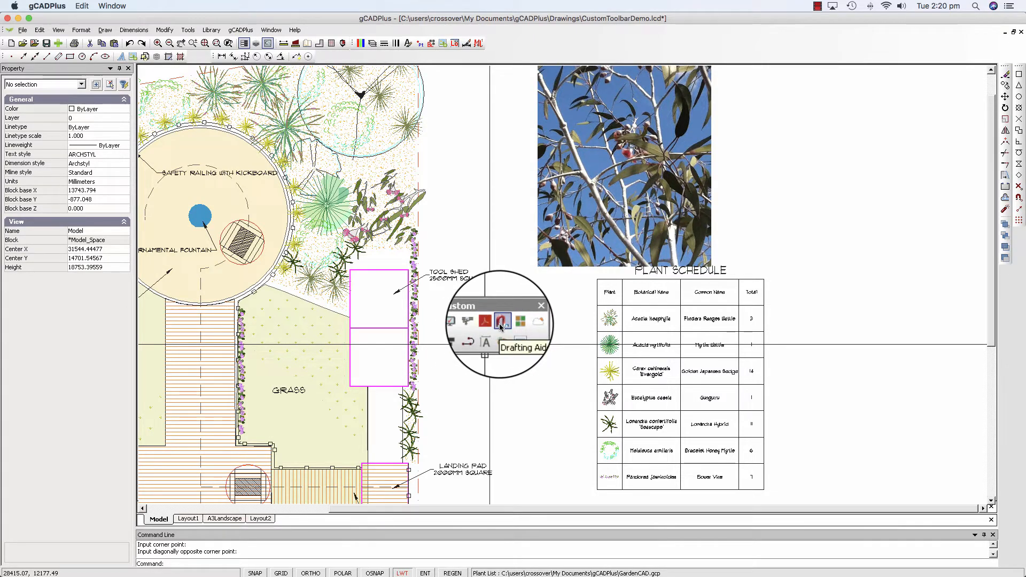
left_click(500, 326)
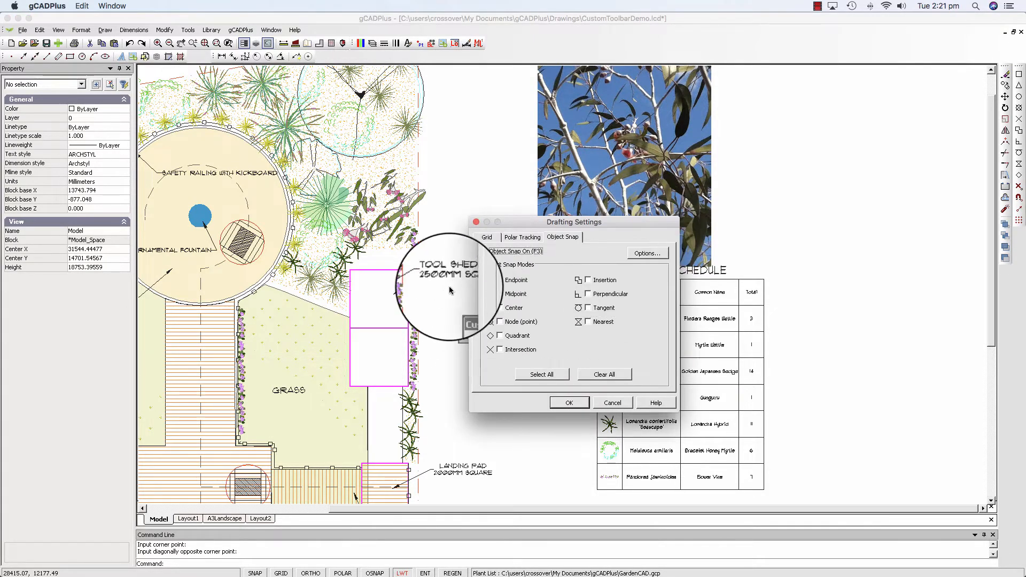
left_click(612, 403)
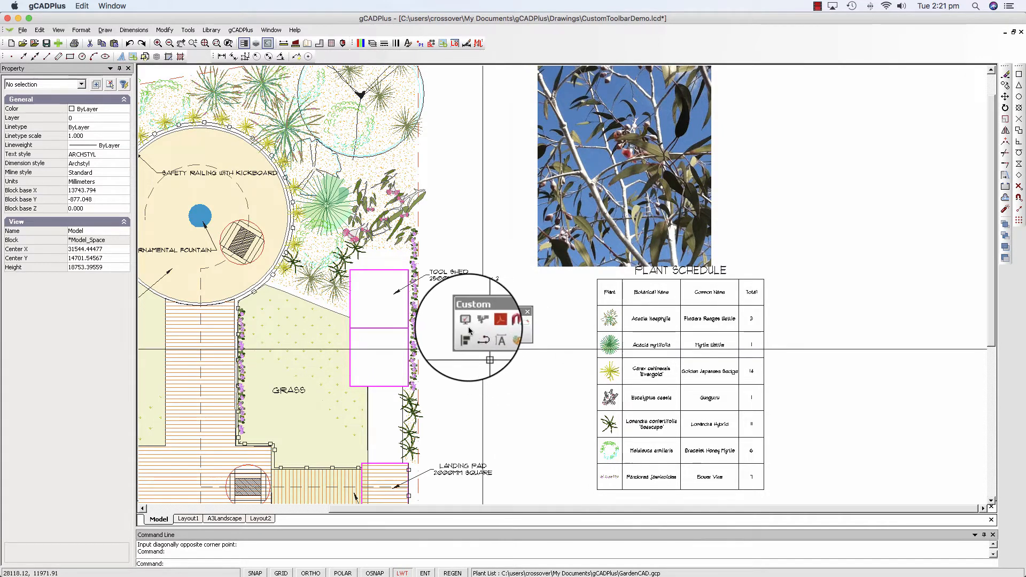
Try to load the toolbar configuration file gCADPlus.tbc and apply it.
left_click(57, 32)
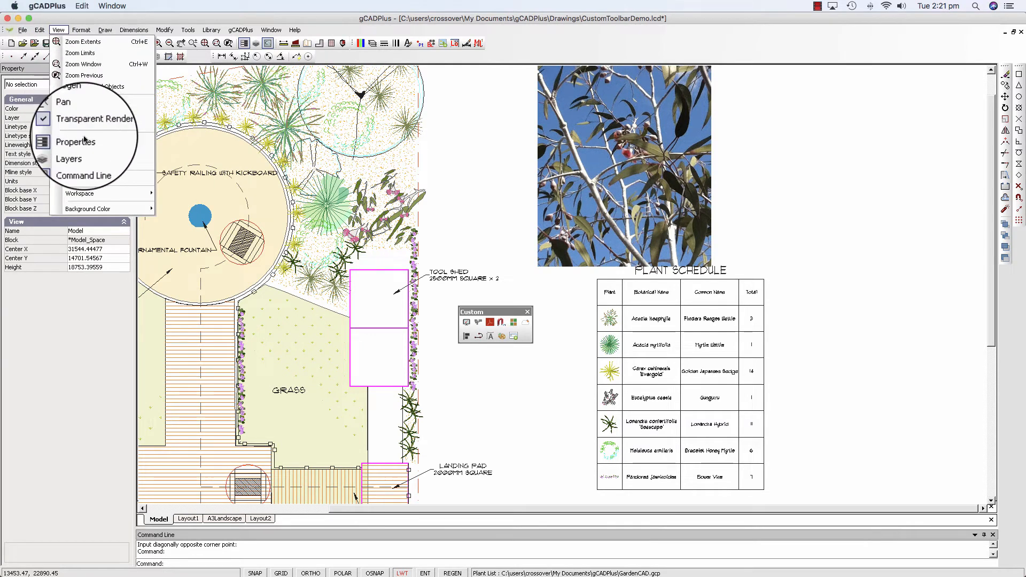
left_click(87, 184)
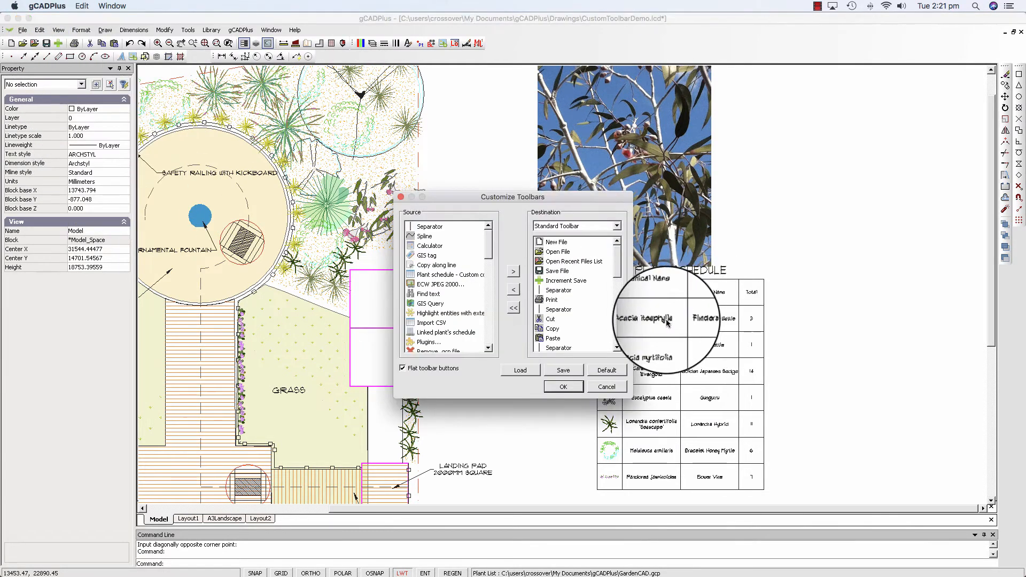
left_click(521, 370)
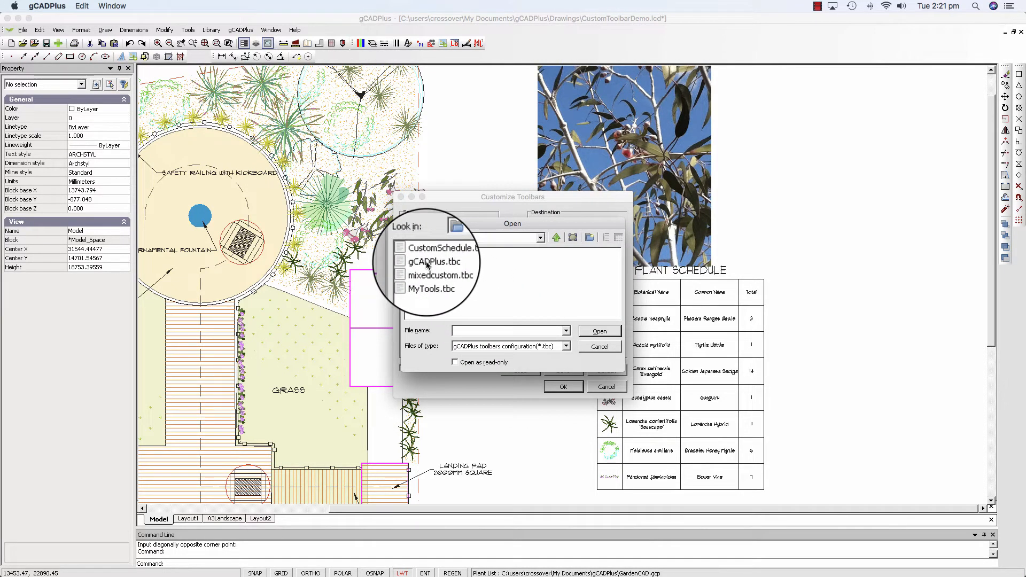
left_click(427, 264)
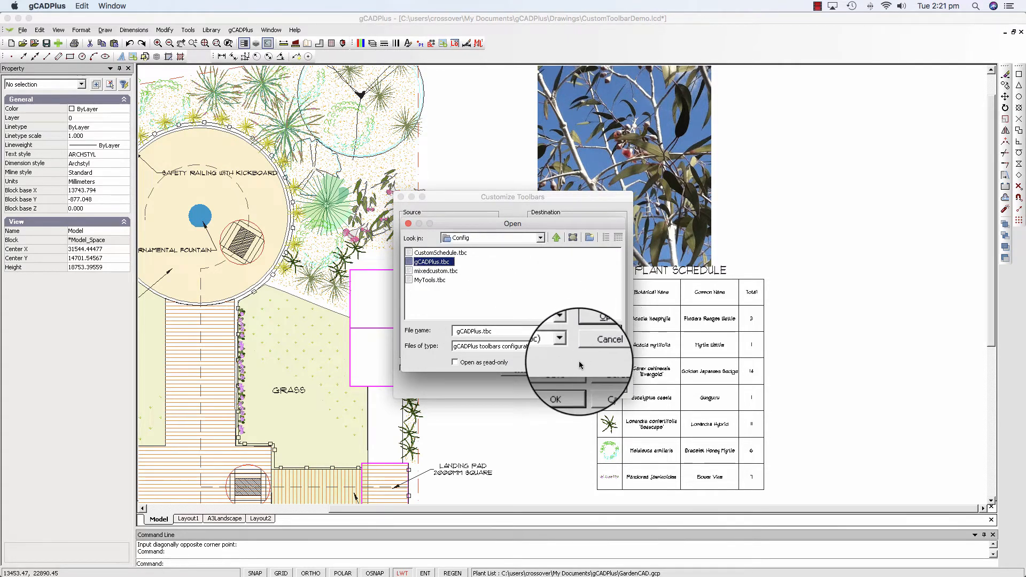
left_click(594, 333)
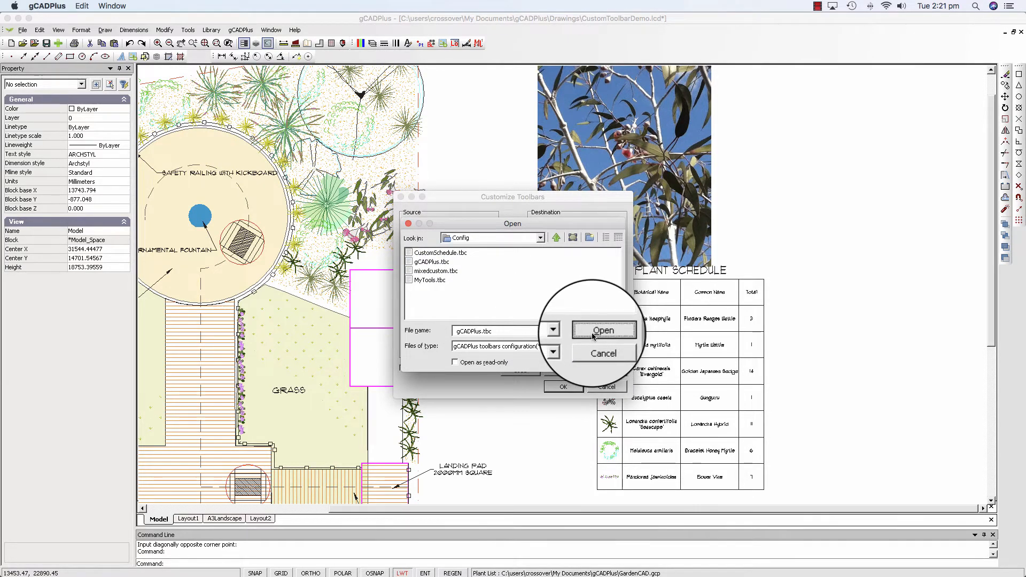
left_click(562, 390)
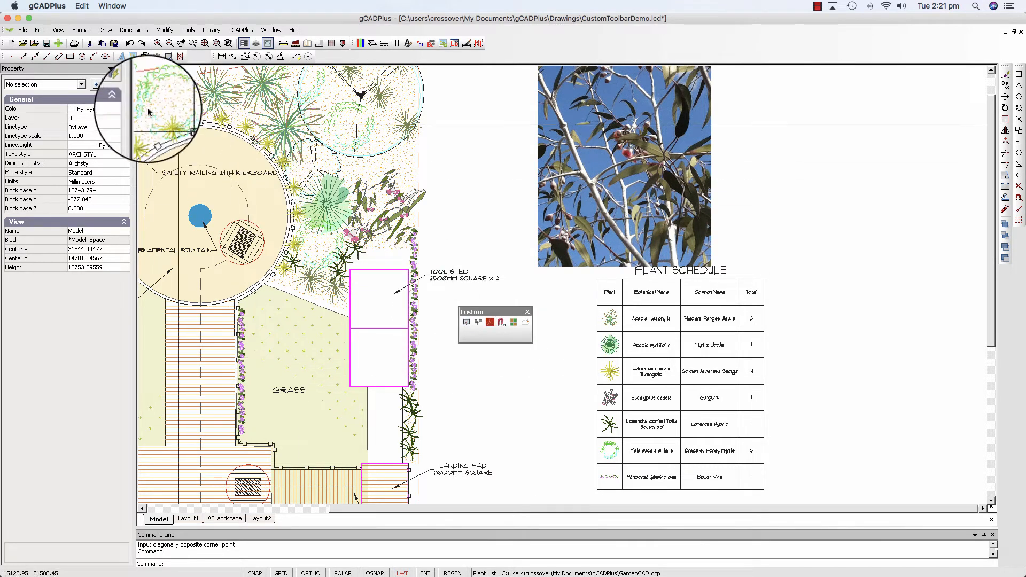
Restore the default toolbar configuration and dock the floating Custom toolbar in the same row as the dimension tools.
left_click(39, 30)
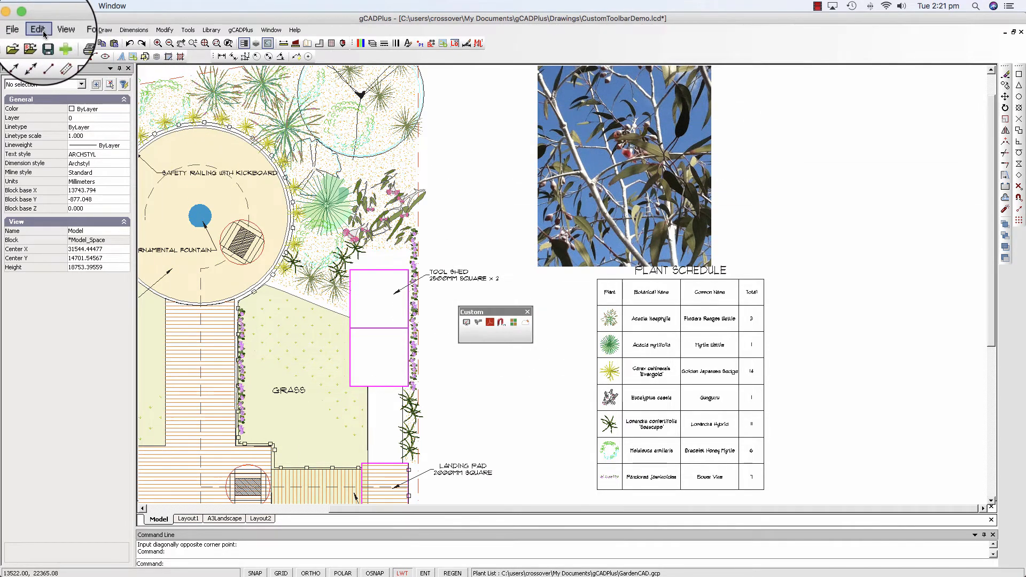
mouse_move(58, 30)
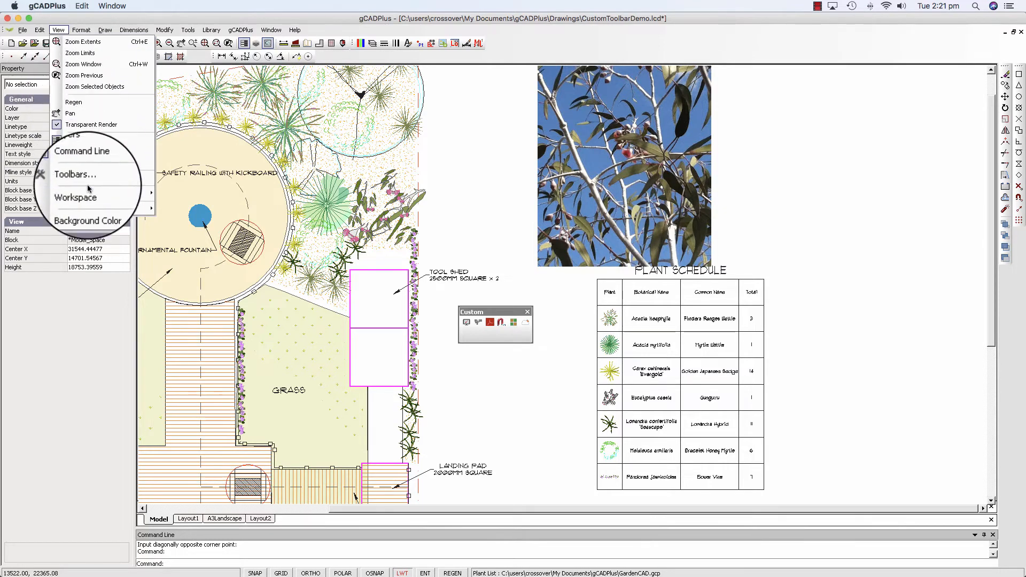
mouse_move(84, 195)
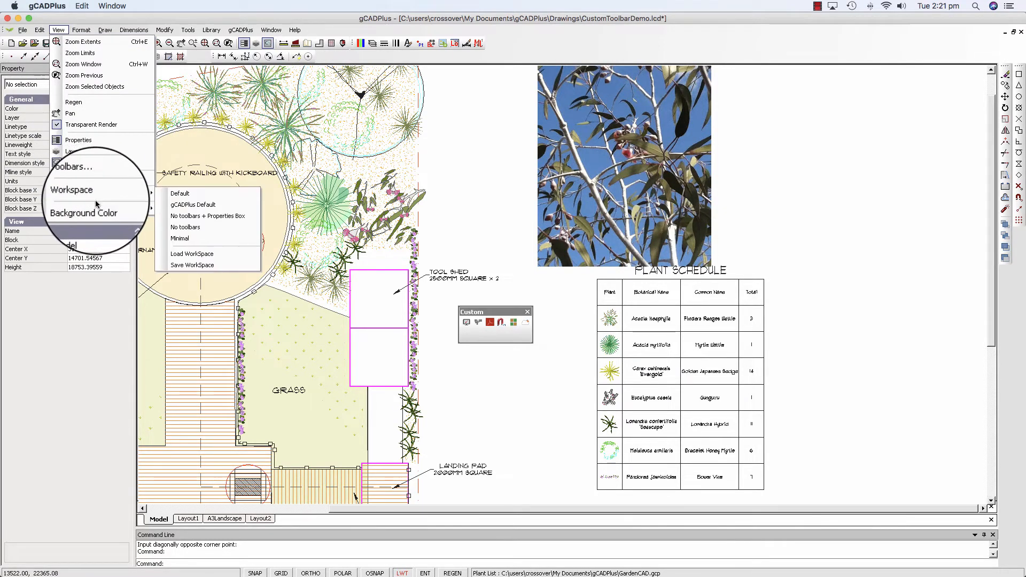
left_click(104, 182)
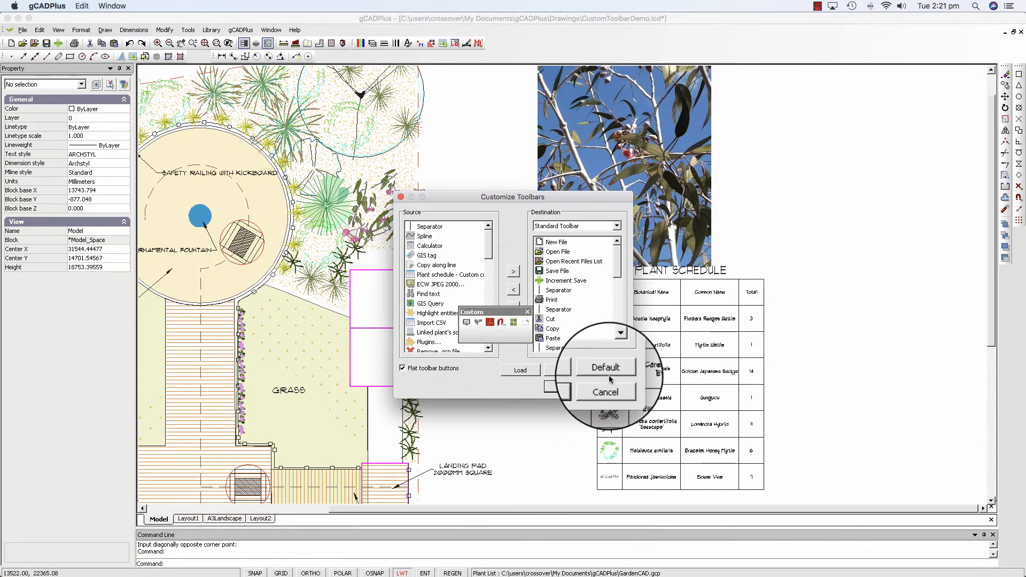
left_click(569, 387)
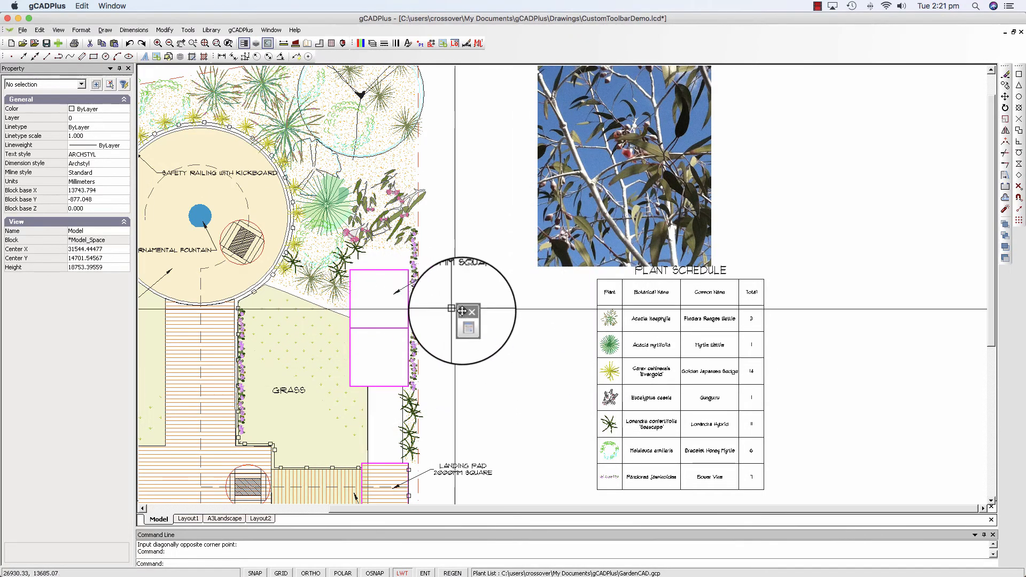
left_click_drag(461, 311, 481, 29)
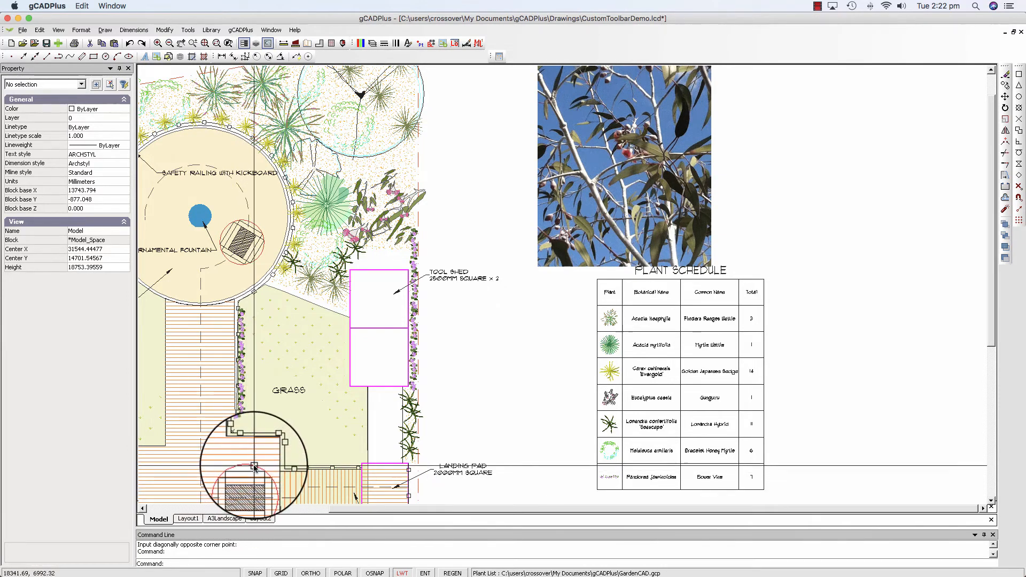
Try to move the Turning block beside the ornamental fountain by its grip, release it with Unhook Grip and clear the selection.
left_click(255, 468)
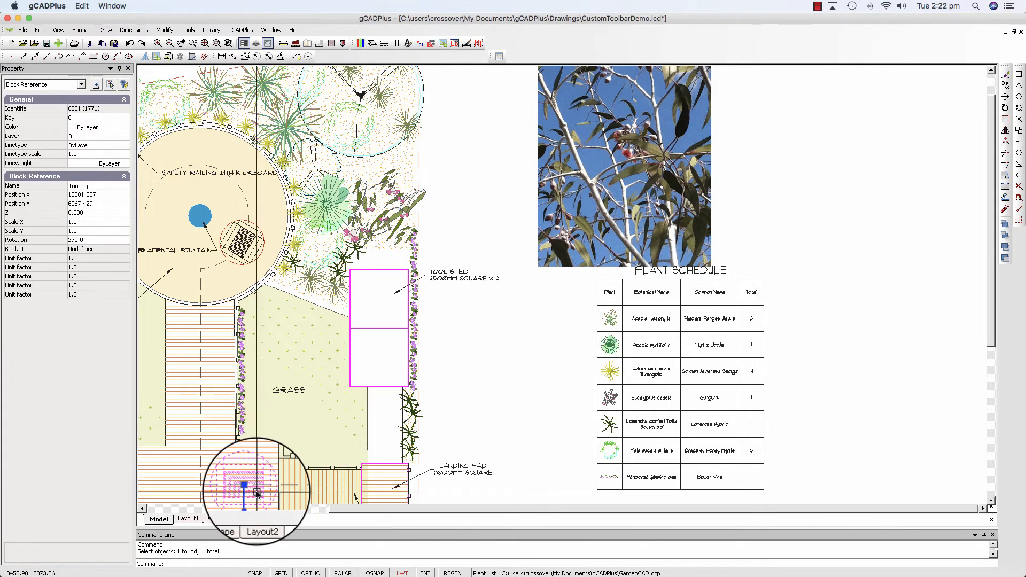
key("Escape")
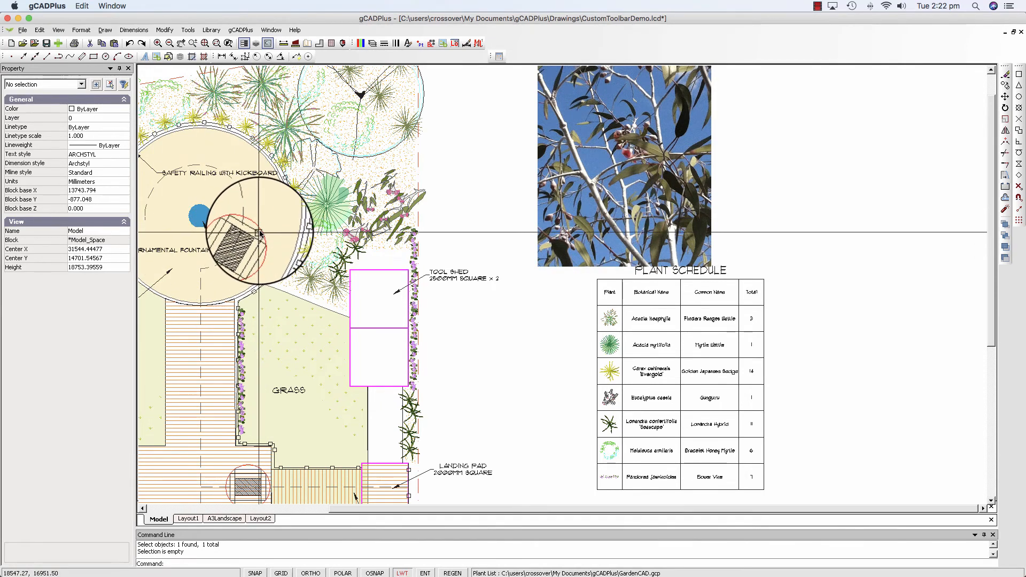
left_click(246, 245)
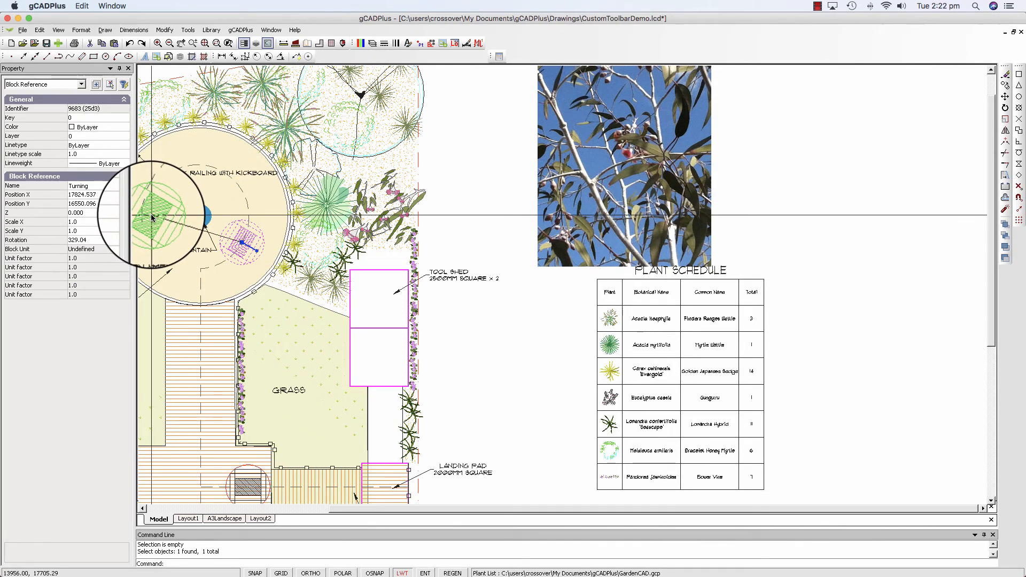
middle_click_drag(264, 220, 309, 219)
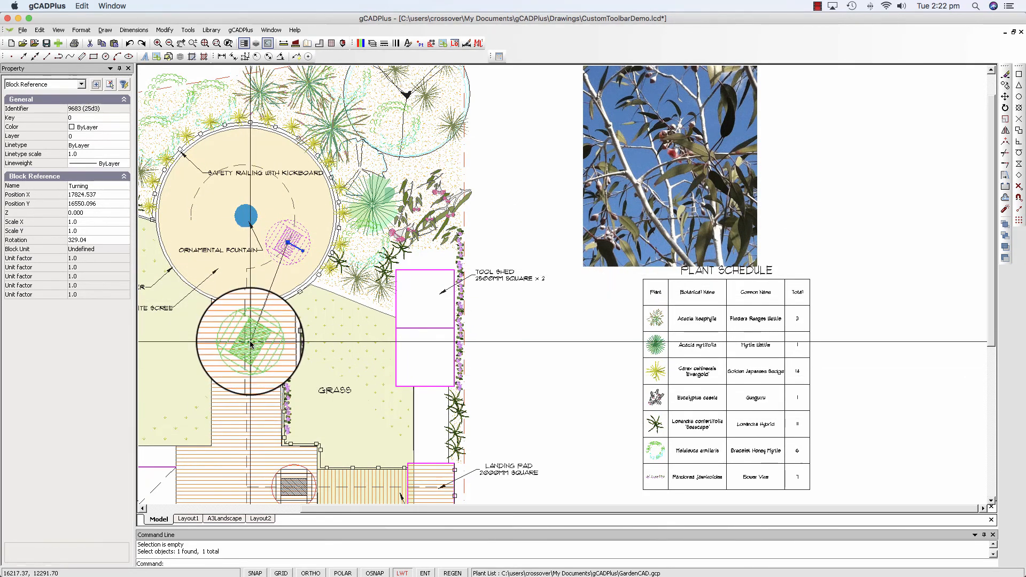
right_click(250, 345)
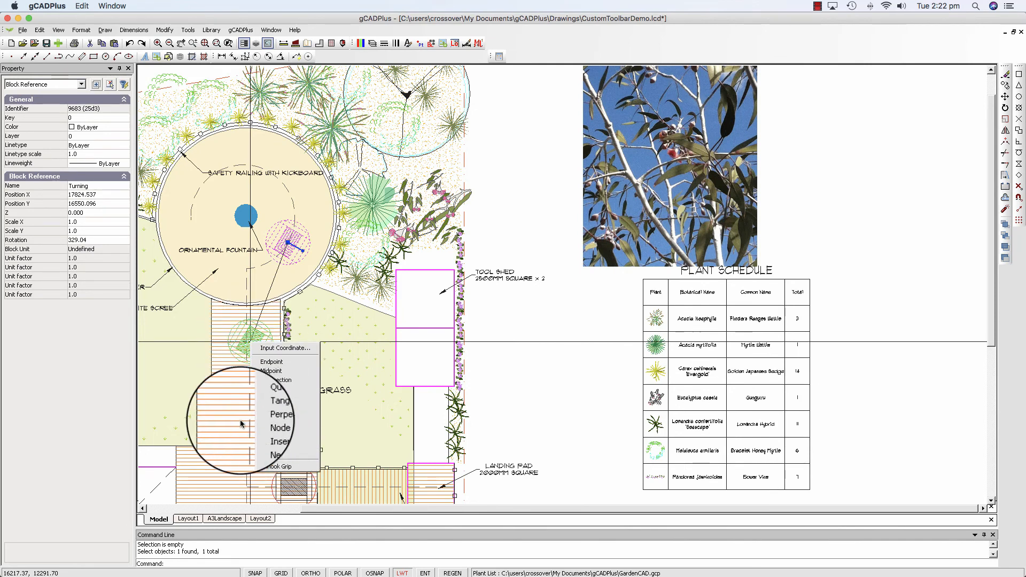
left_click(277, 465)
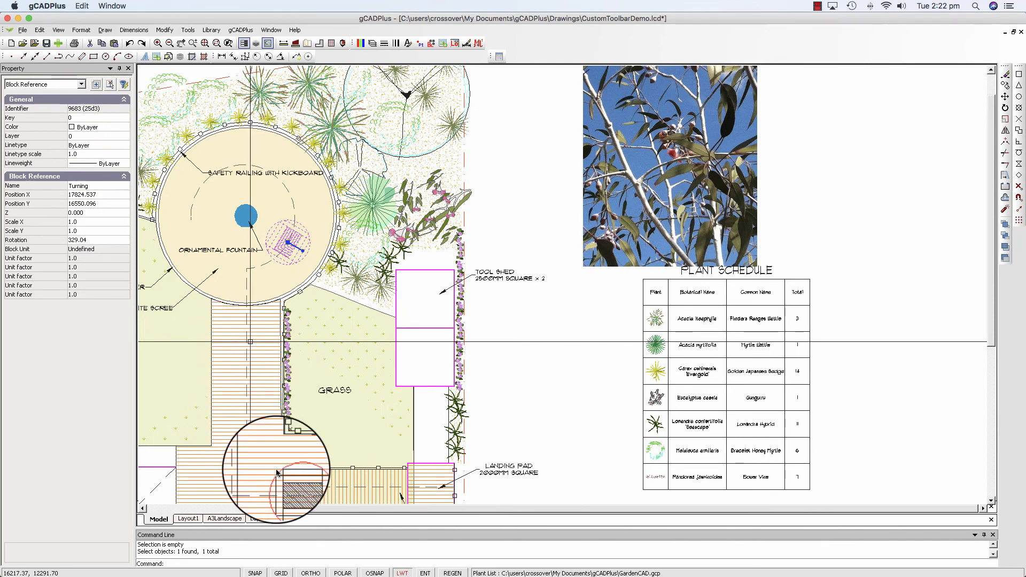
key("Escape")
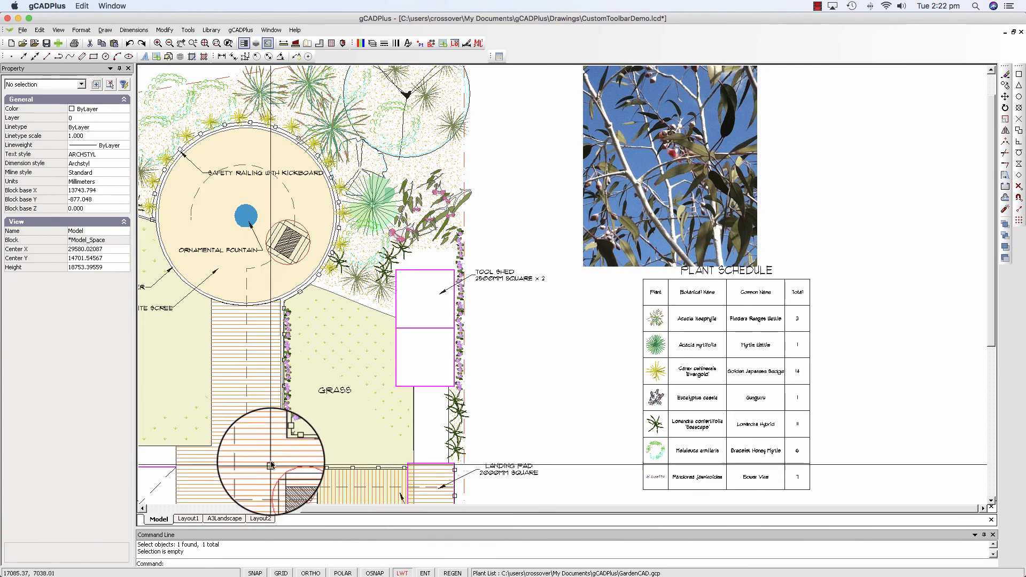